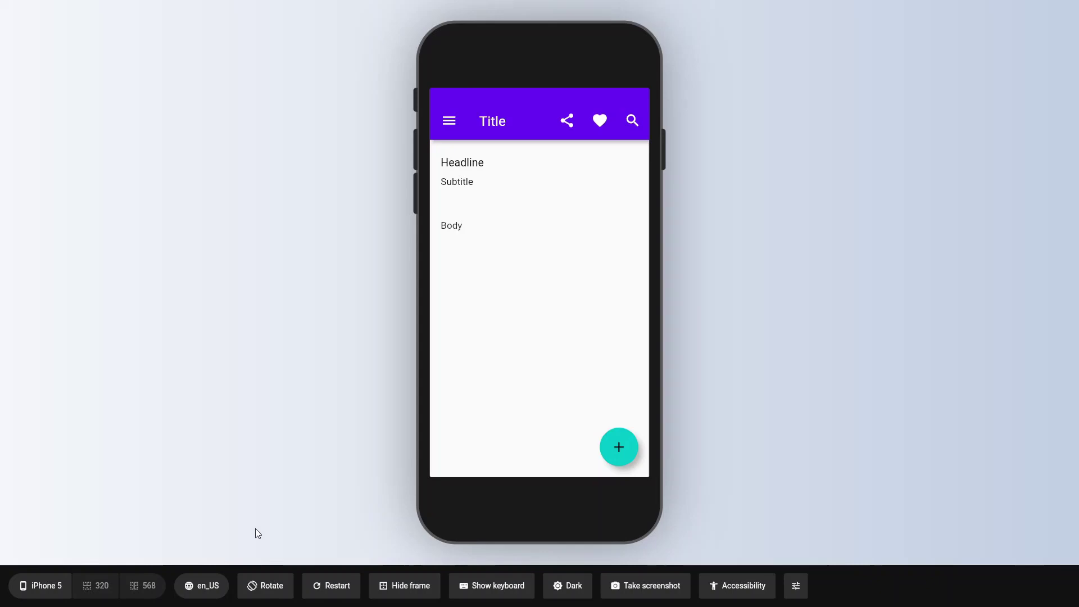
Step: Switch the preview device from iPhone 5 to iPhone XR
left_click(31, 593)
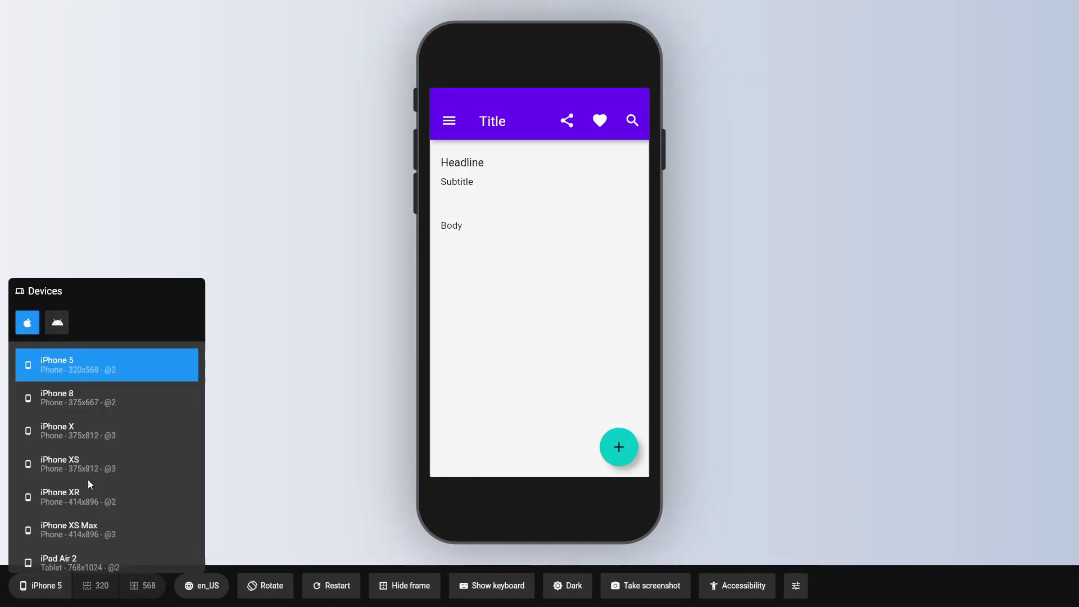
left_click(83, 505)
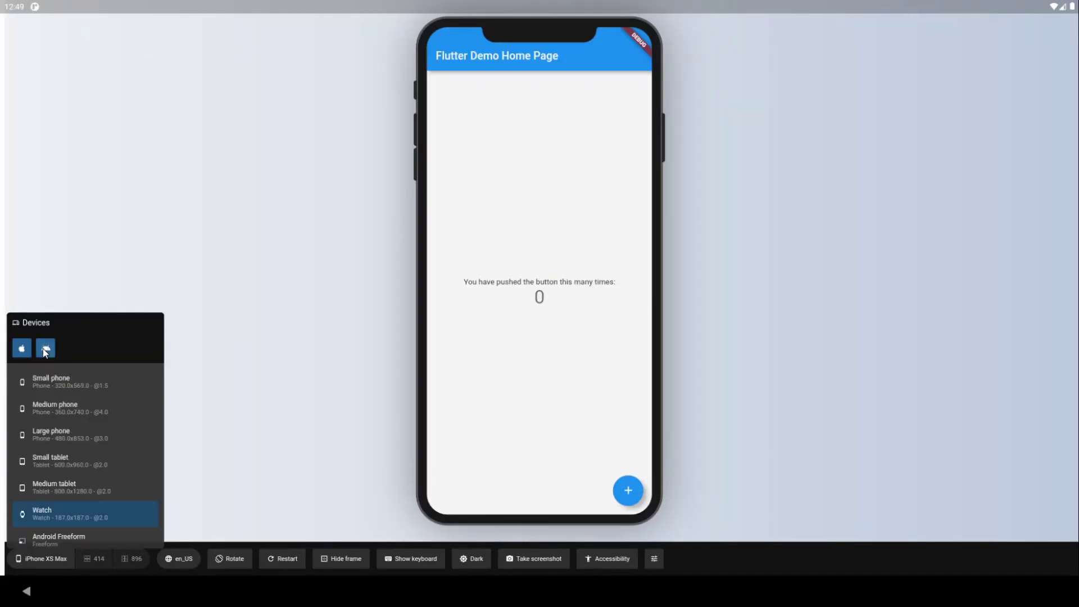
Step: Preview the app on small, medium and large Android phones, tablets and a round watch
left_click(52, 381)
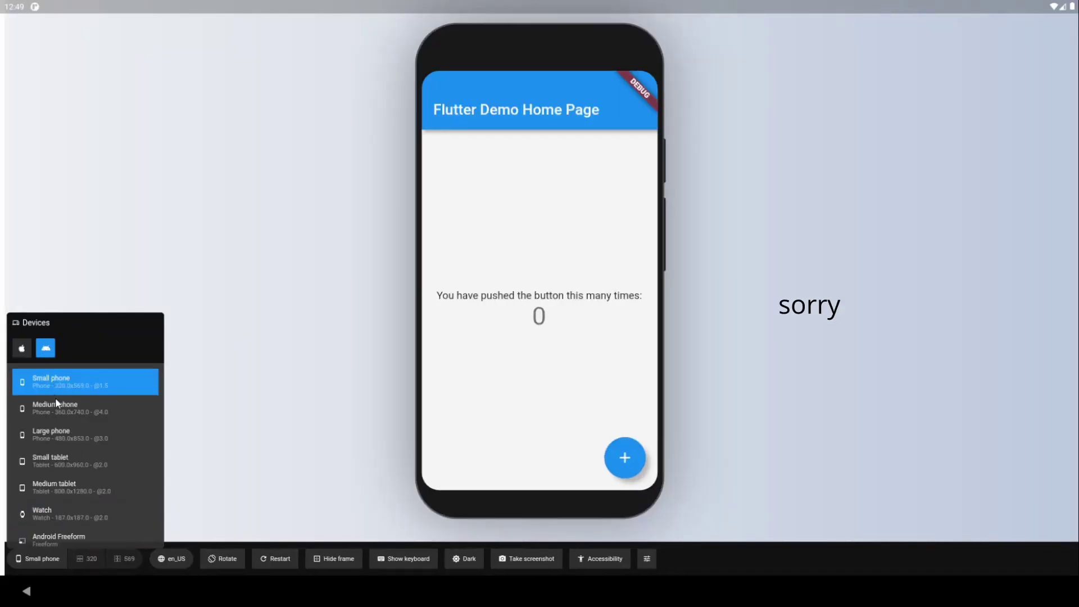
left_click(54, 400)
left_click(58, 428)
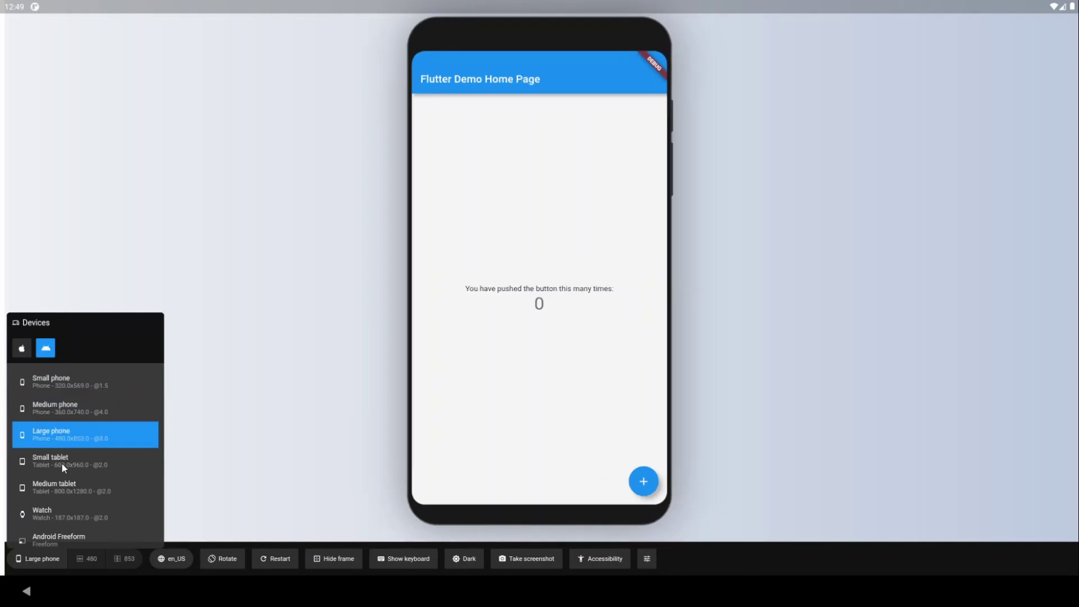
left_click(61, 463)
left_click(65, 489)
left_click(63, 508)
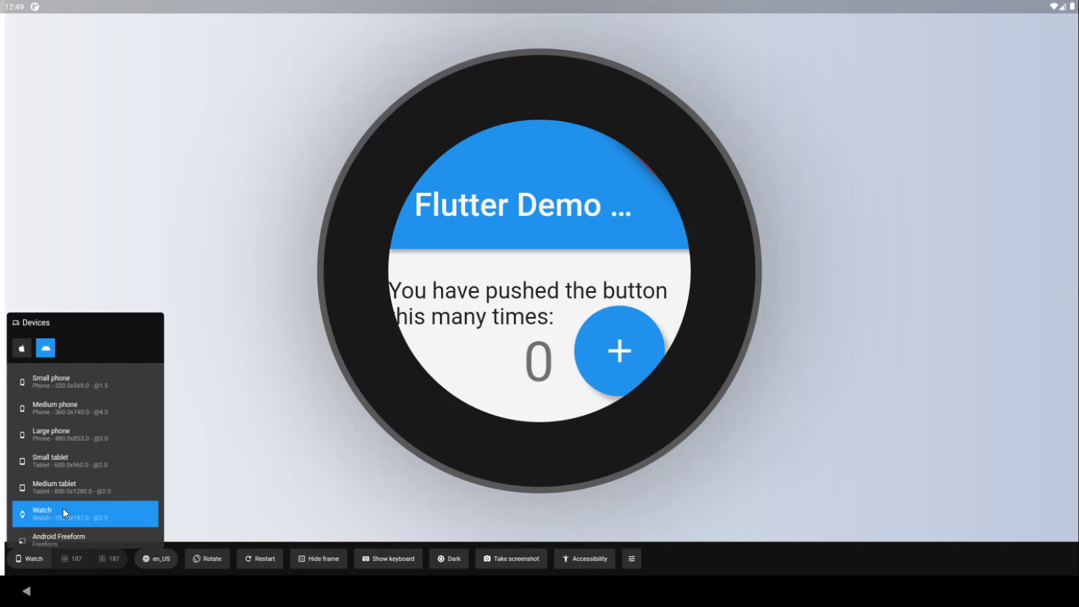
left_click(35, 561)
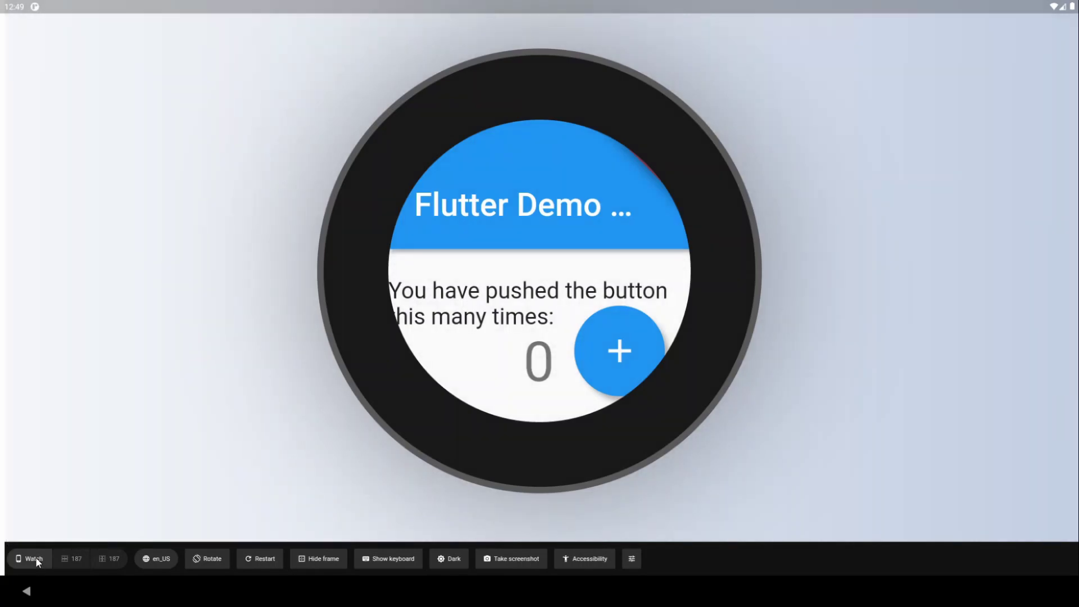
Step: Try Apple iPhone XR and Watch 40mm, settle on iPhone XR, and raise the counter to 3
left_click(35, 557)
left_click(21, 347)
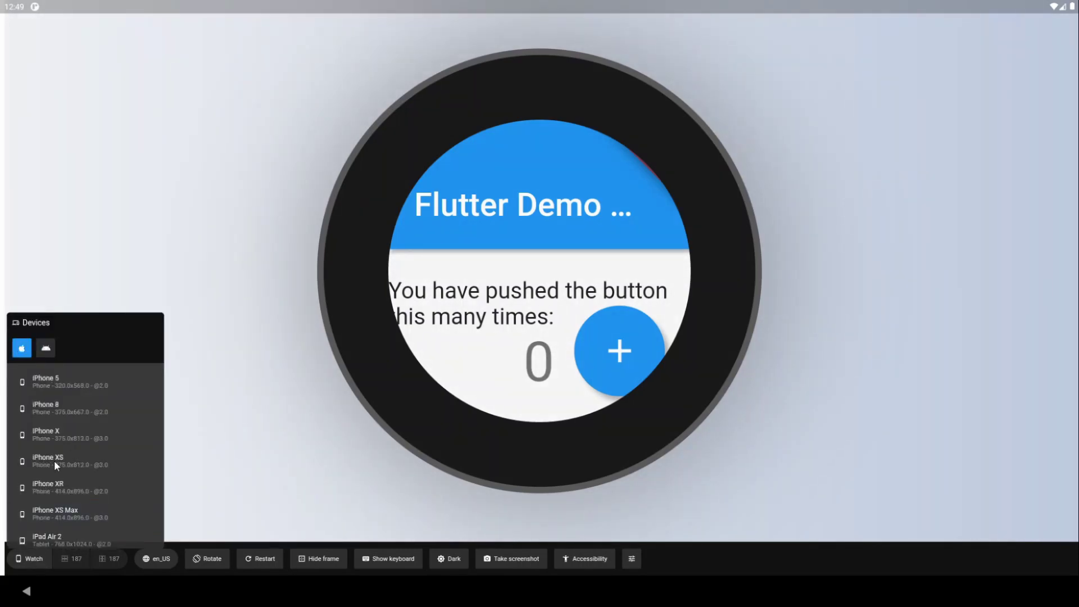
left_click(72, 496)
left_click_drag(58, 456, 56, 354)
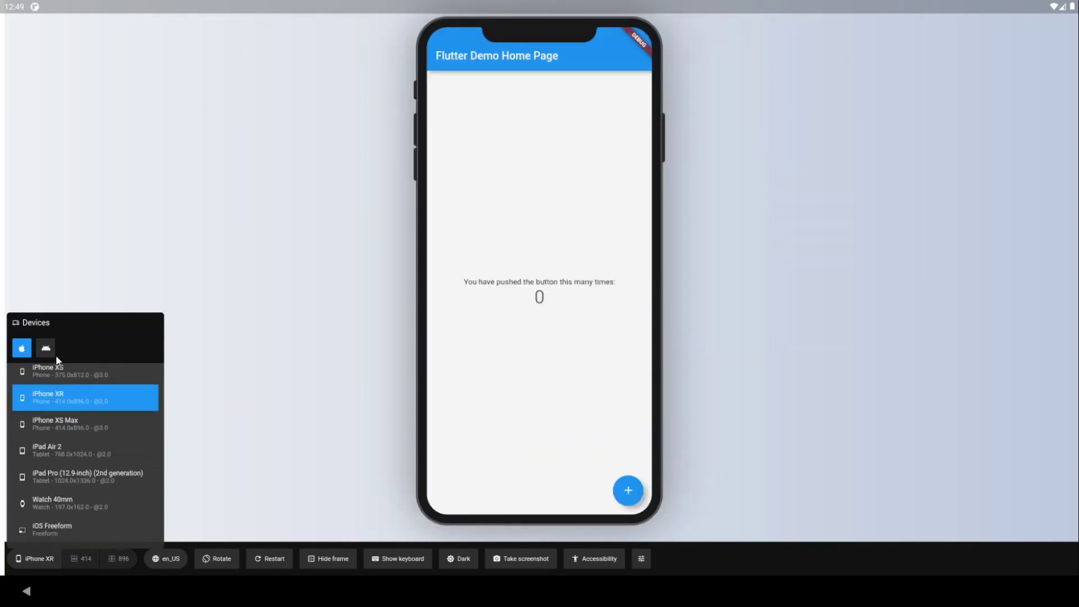
left_click(62, 510)
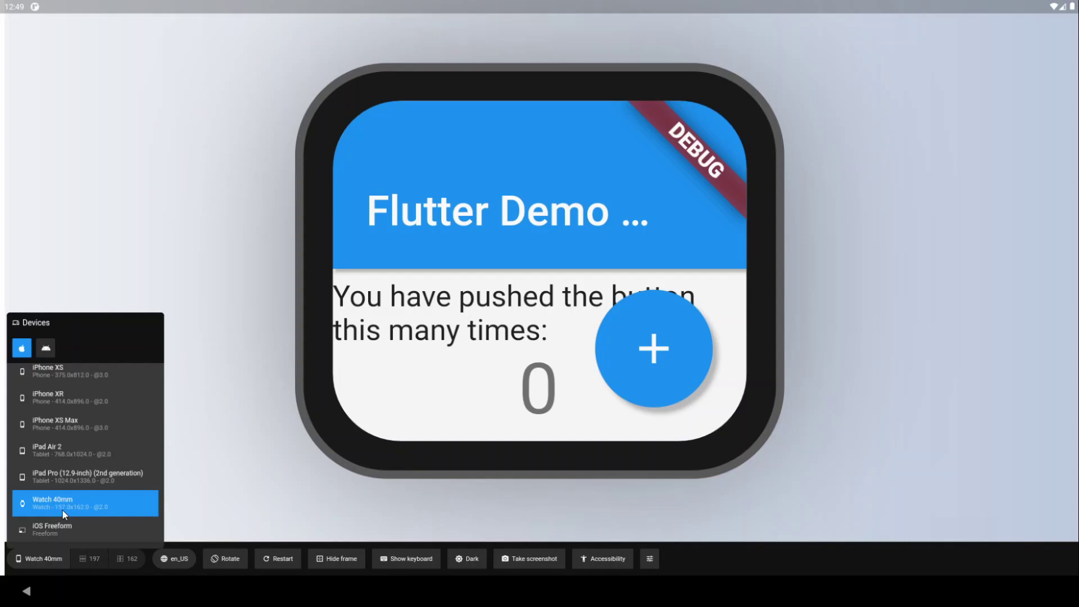
scroll(62, 510, "up", 2)
left_click(59, 482)
left_click(42, 561)
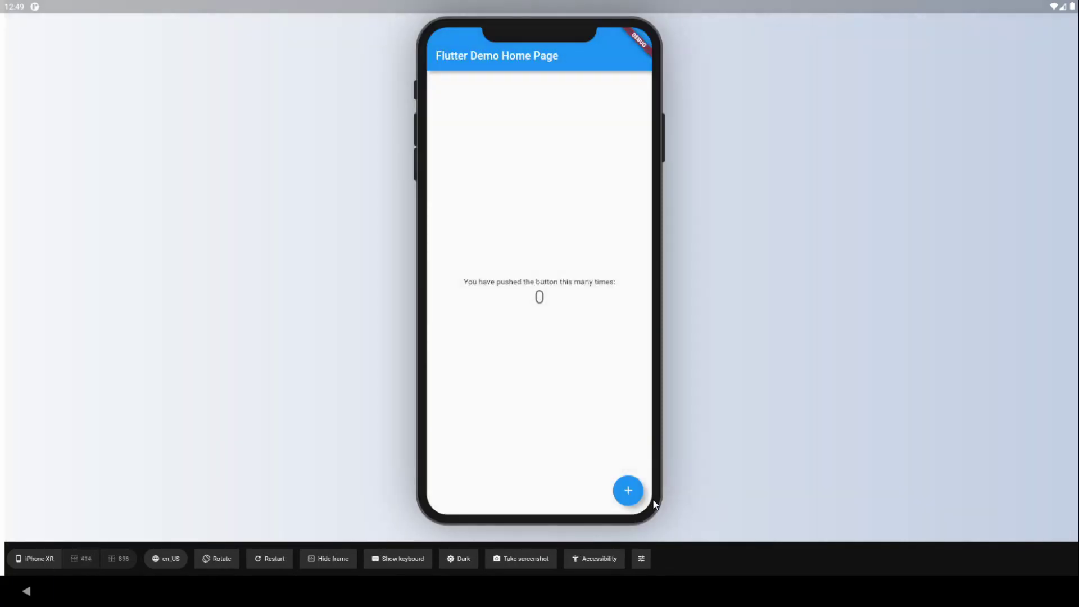
left_click(628, 491)
left_click(628, 491)
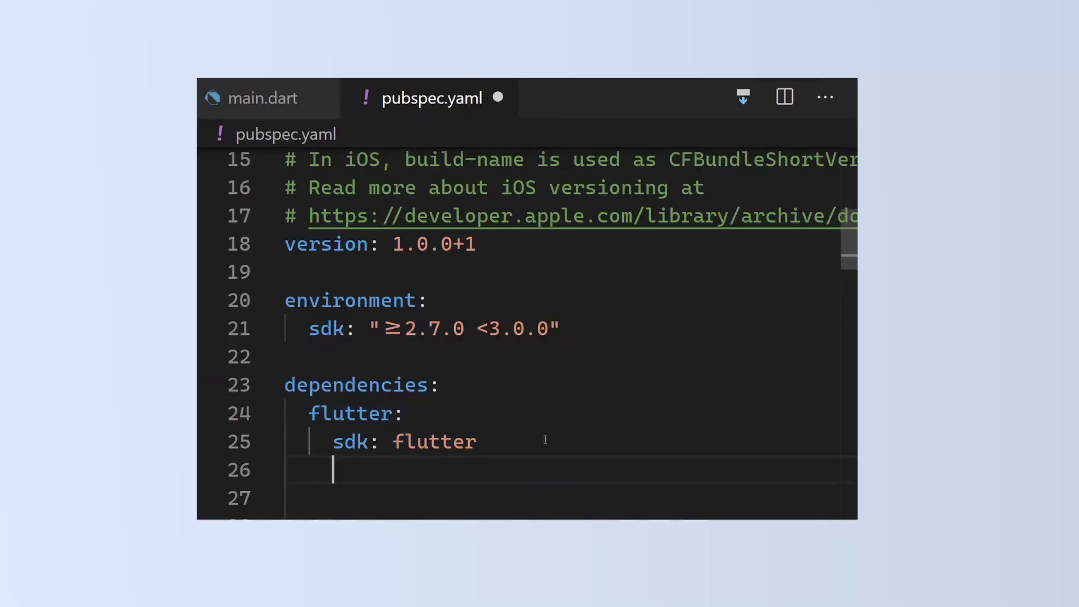
type("device_preview: ^0.4.4")
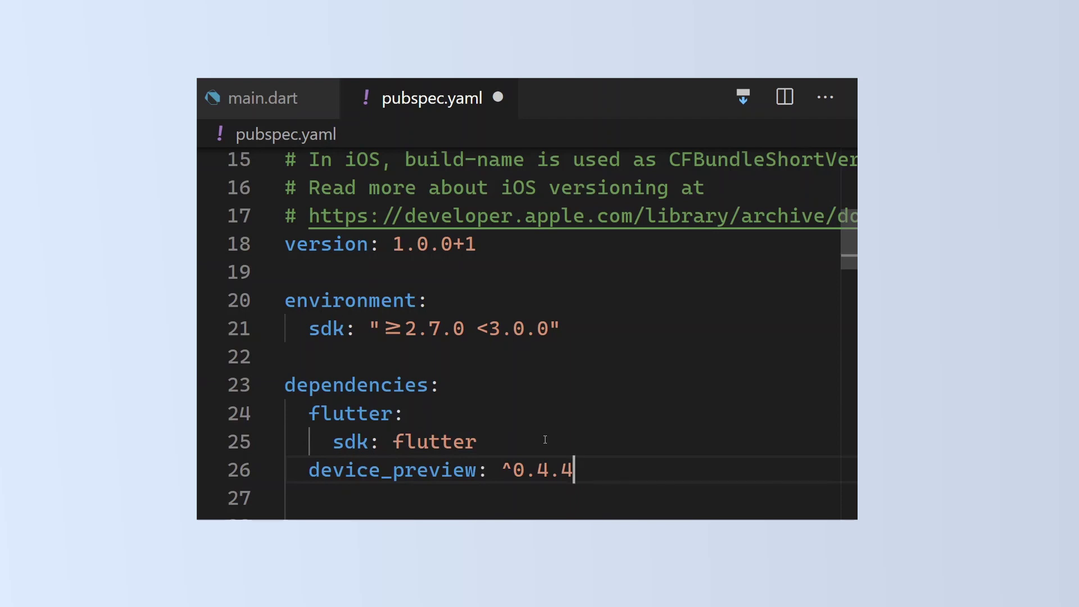
Step: Save the device_preview dependency and wrap MyApp in DevicePreview with its package import
key("ctrl+s")
left_click(263, 99)
double_click(412, 248)
type("DevicePre")
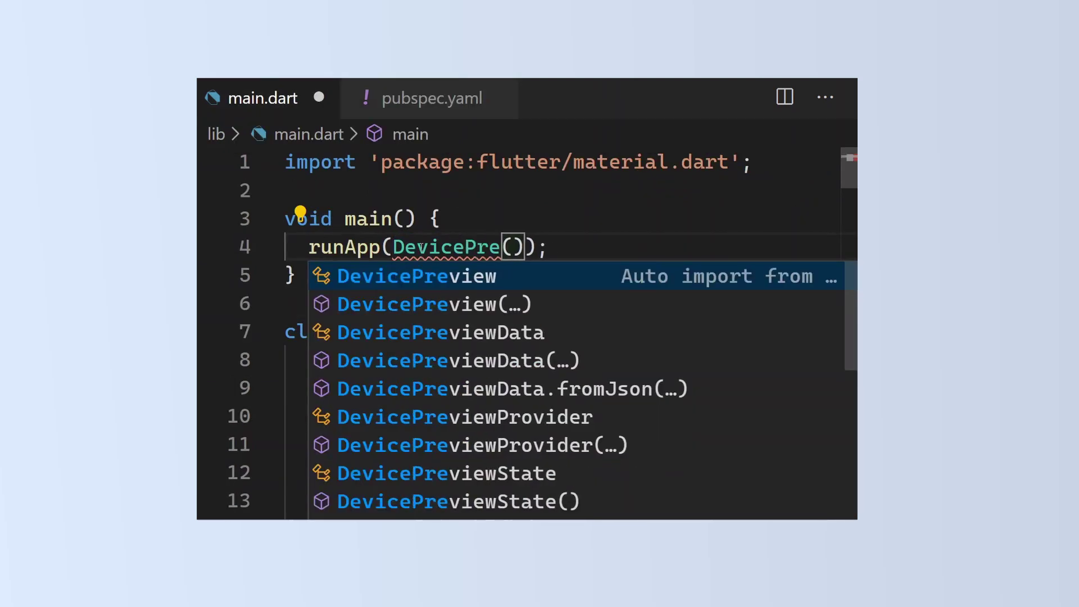
type("view")
key("ctrl+period")
key("Return")
Step: Add 'enabled: !kReleaseMode' to DevicePreview with the foundation import, and save main.dart
key("Right")
key("Return")
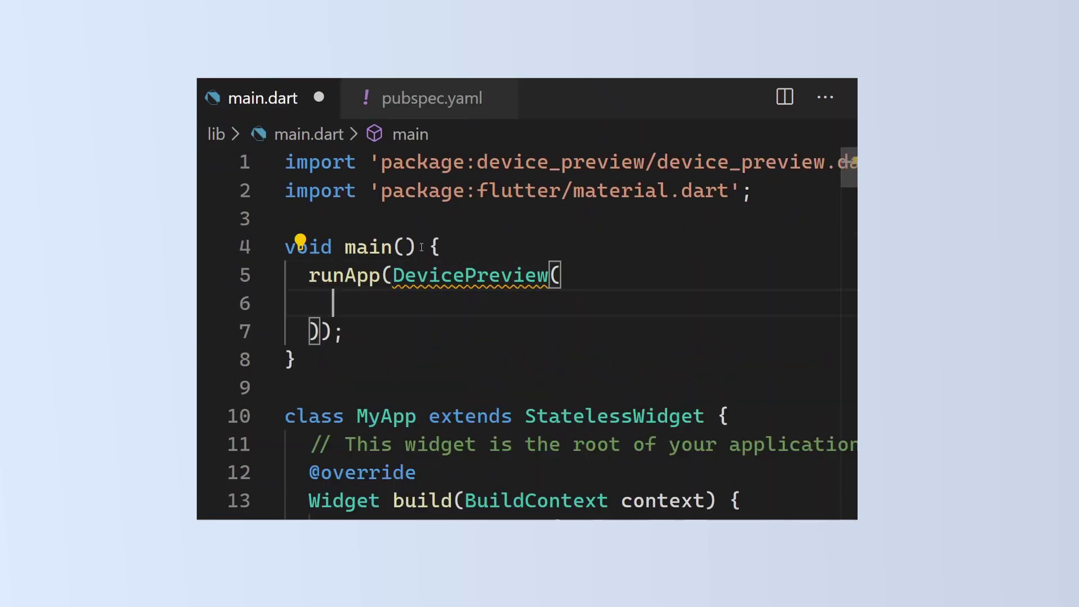
type("builder: (context")
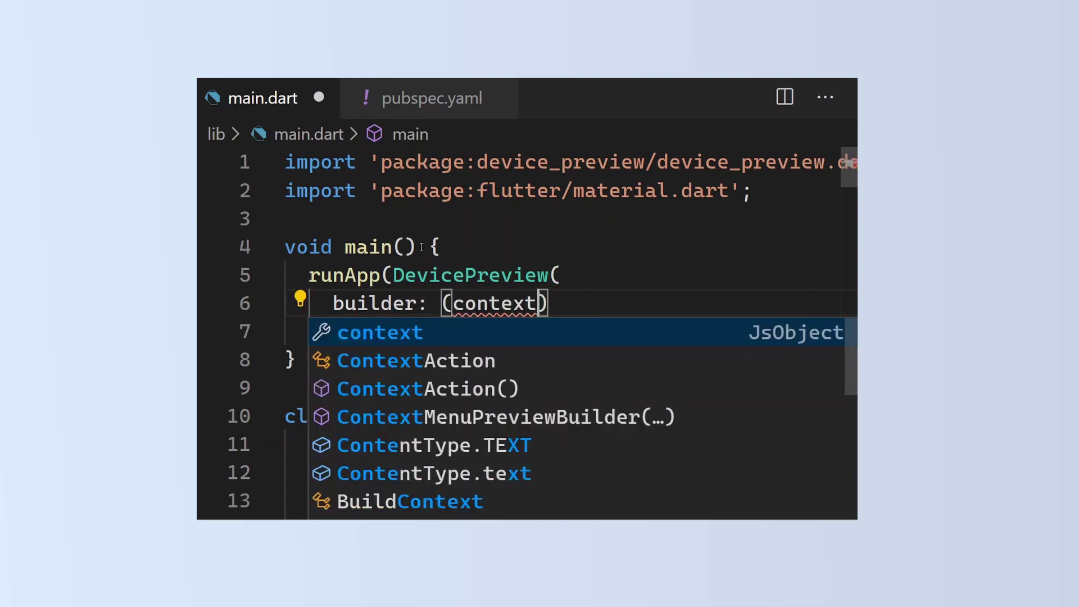
type(") => MyApp()")
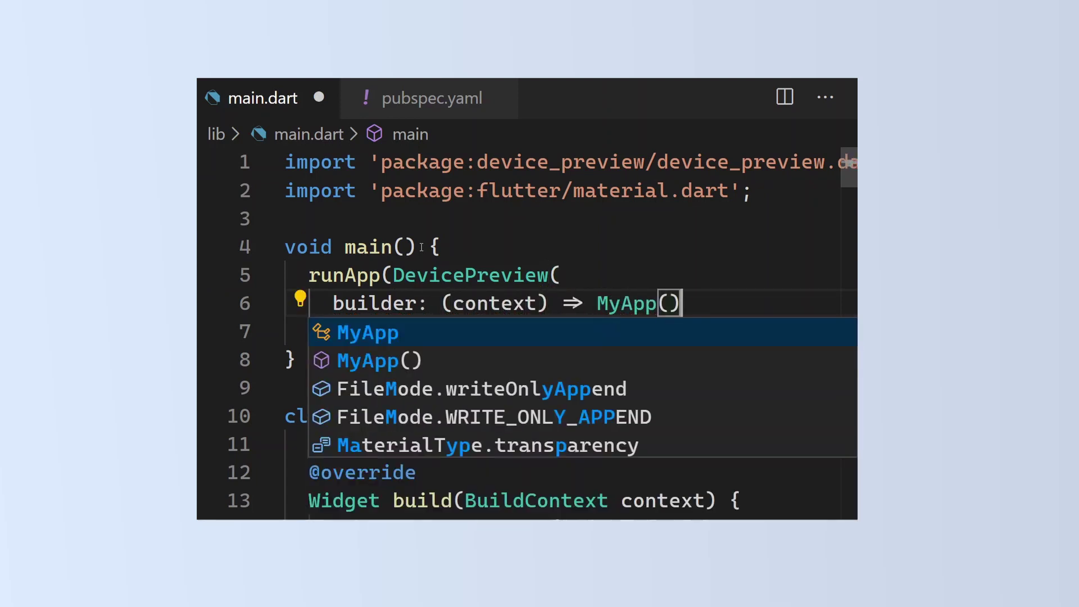
type(",")
key("Return")
type("en")
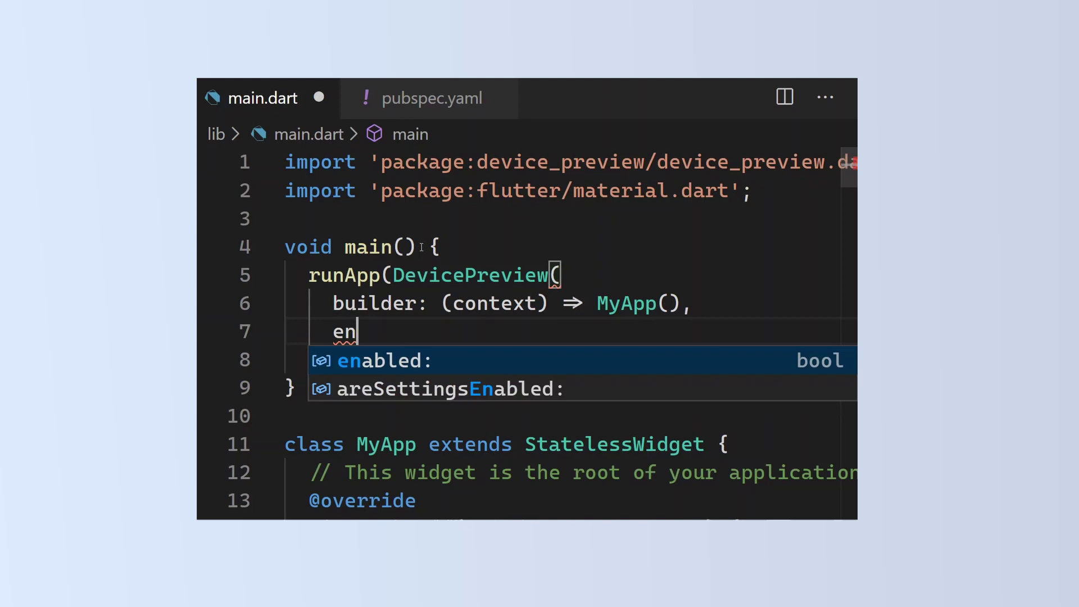
key("Return")
type("!kRe")
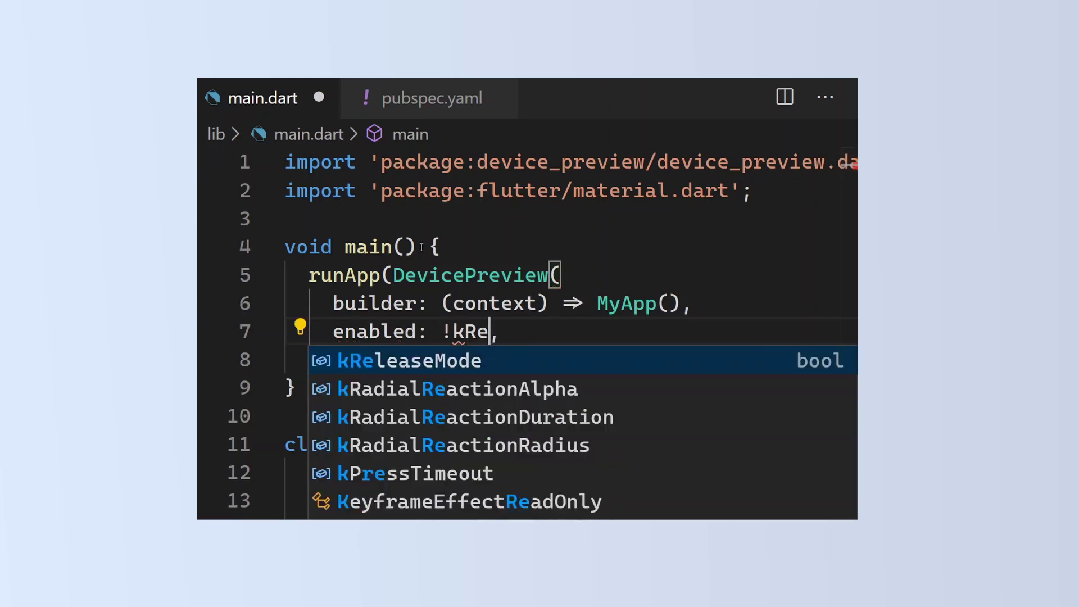
type("le")
key("Return")
key("ctrl+s")
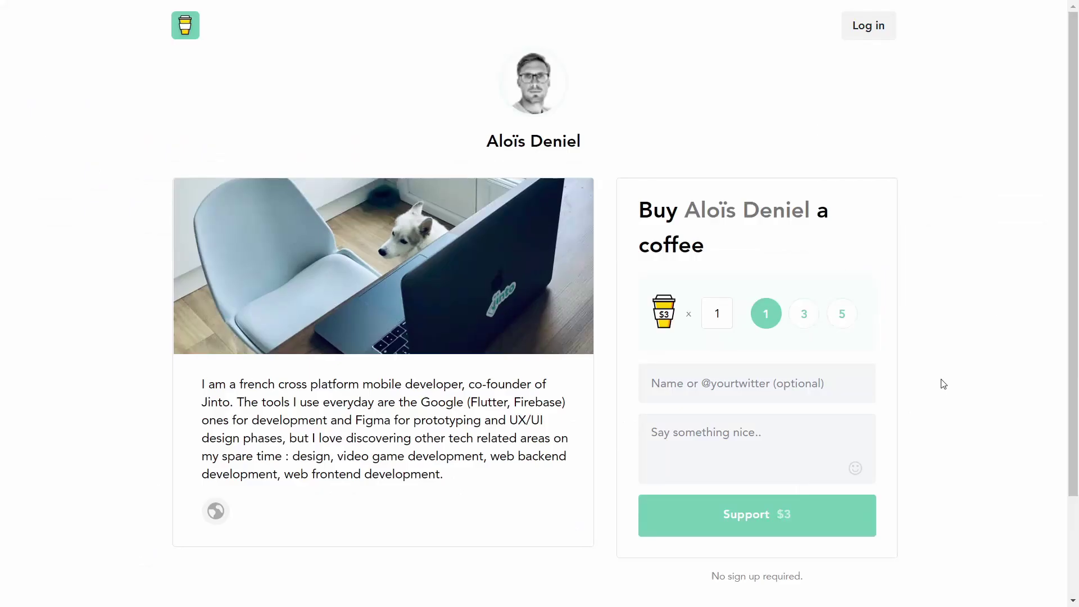
Step: Step the coffee quantity up to 5, then clear the field to enter 6
key("Up")
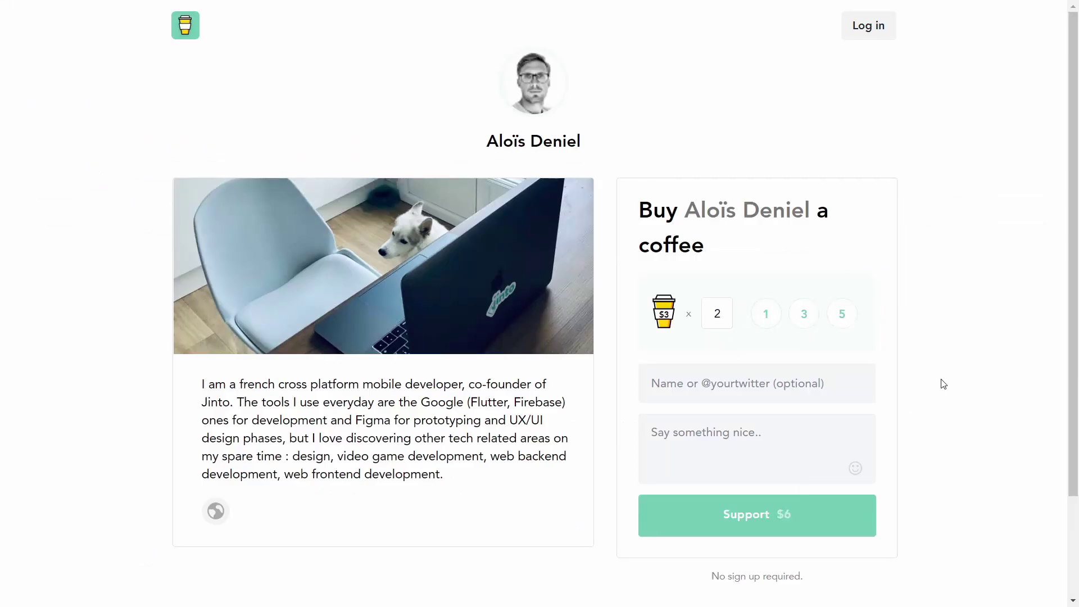
key("Up")
key("Up")
key("Up")
key("BackSpace")
type("6")
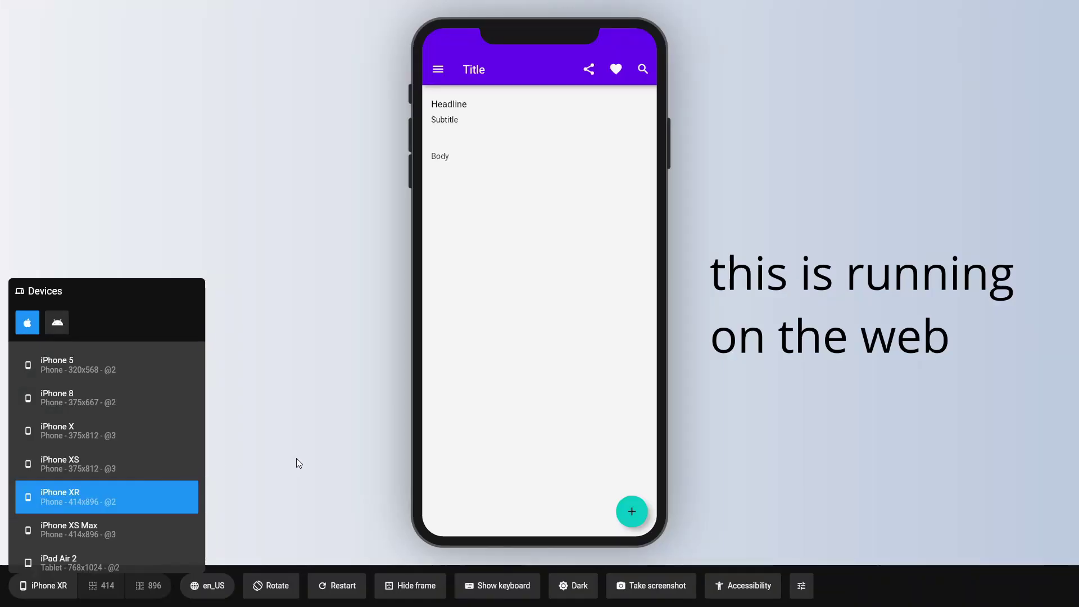
Step: Rotate the preview to landscape and set the app locale to Afrikaans
left_click(277, 594)
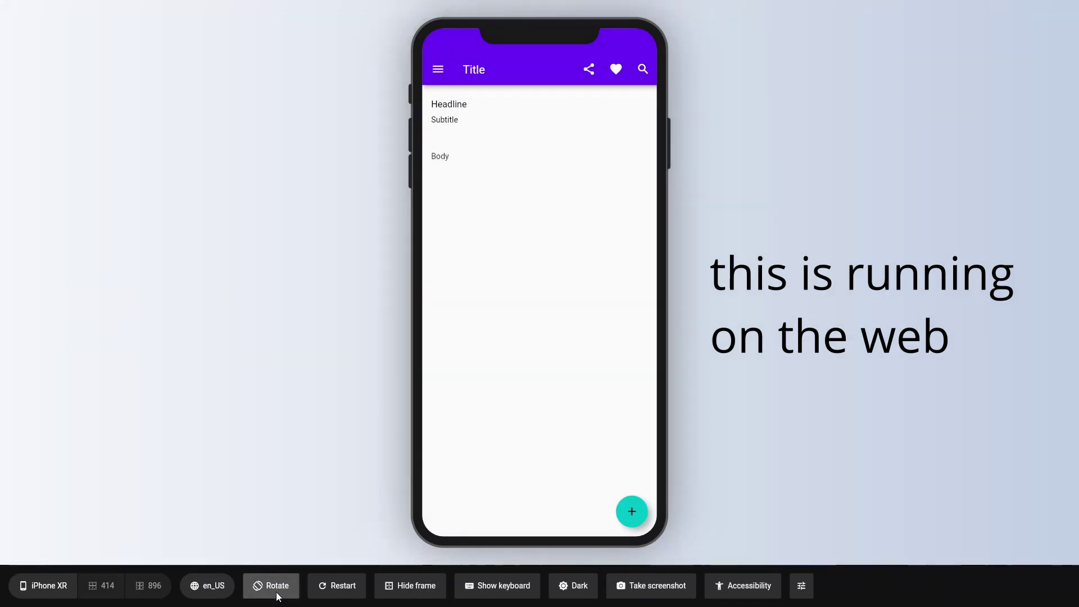
left_click(208, 585)
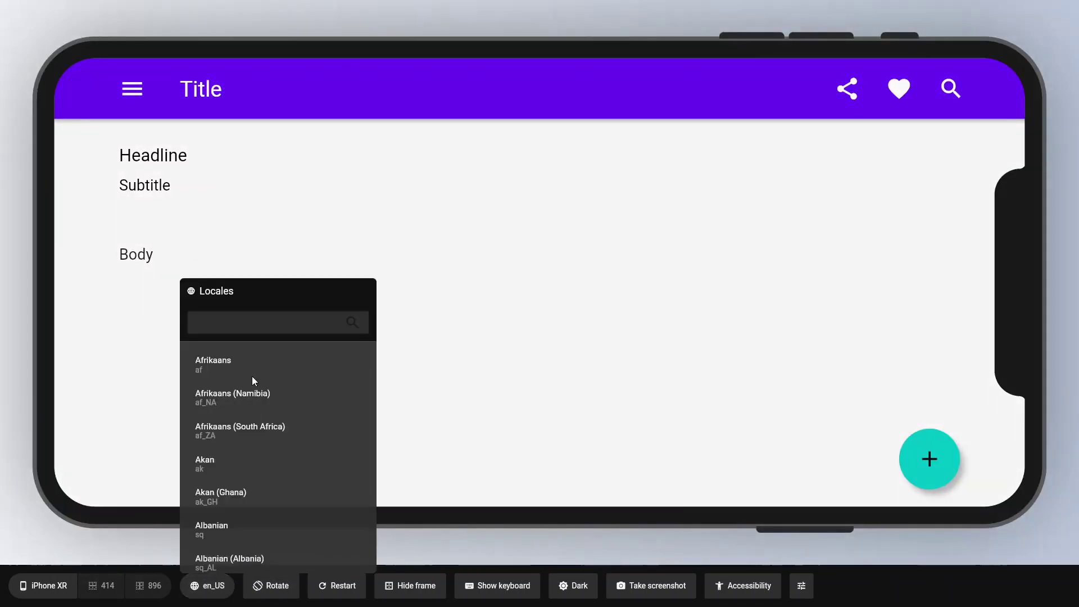
left_click(252, 358)
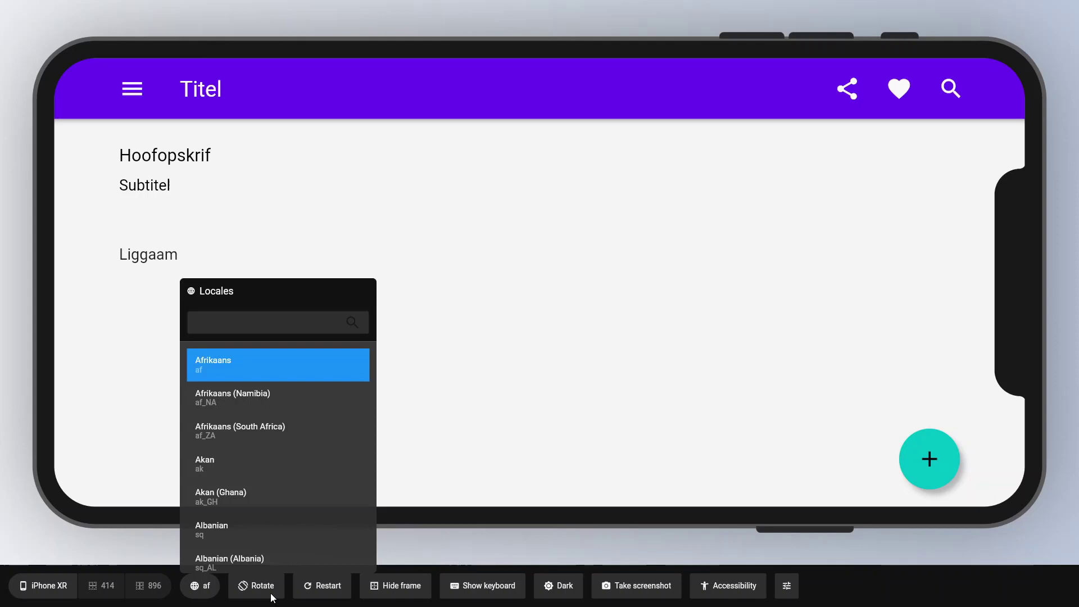
left_click(144, 548)
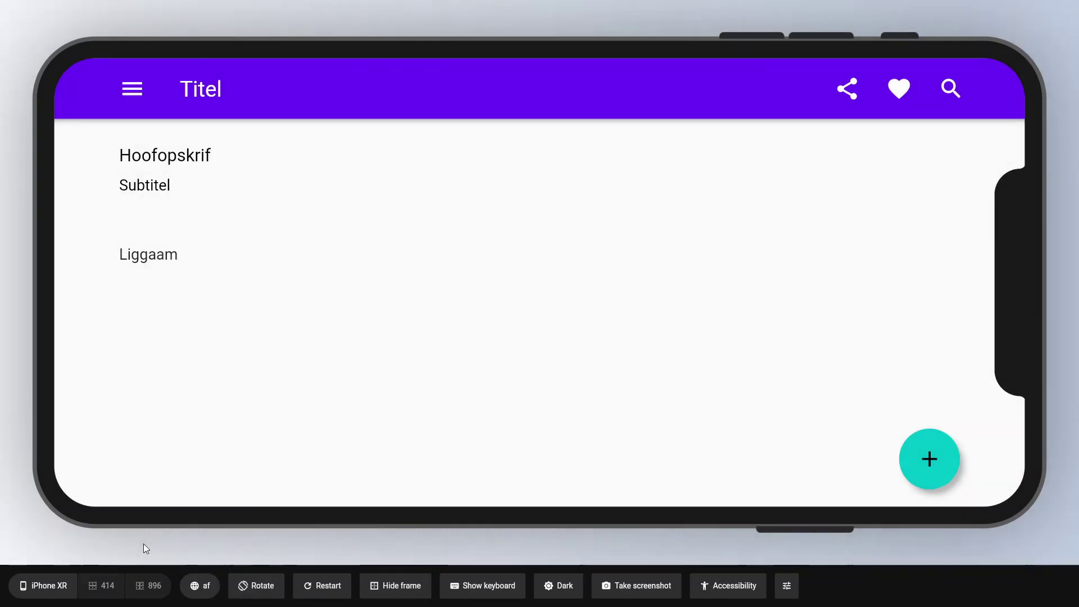
Step: Switch the app to dark theme and set the text scale factor to 2
left_click(551, 587)
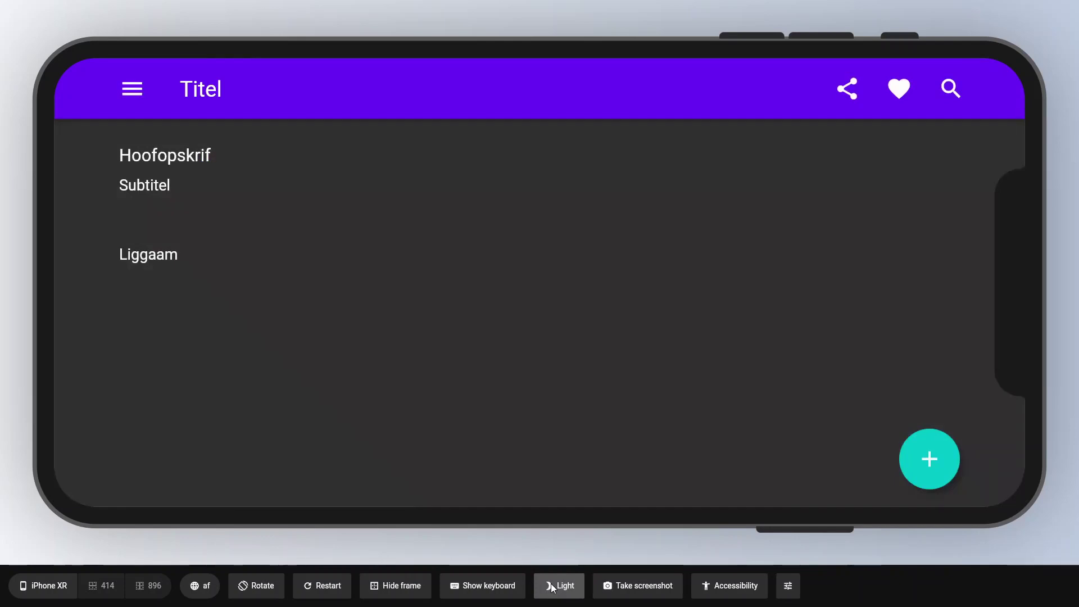
left_click(730, 586)
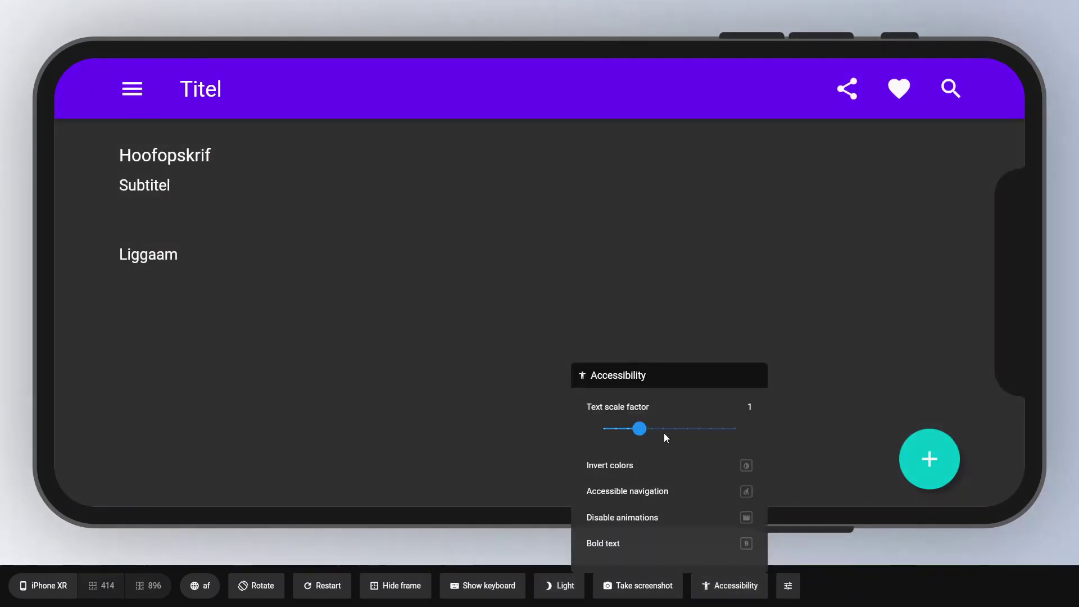
left_click_drag(640, 429, 686, 431)
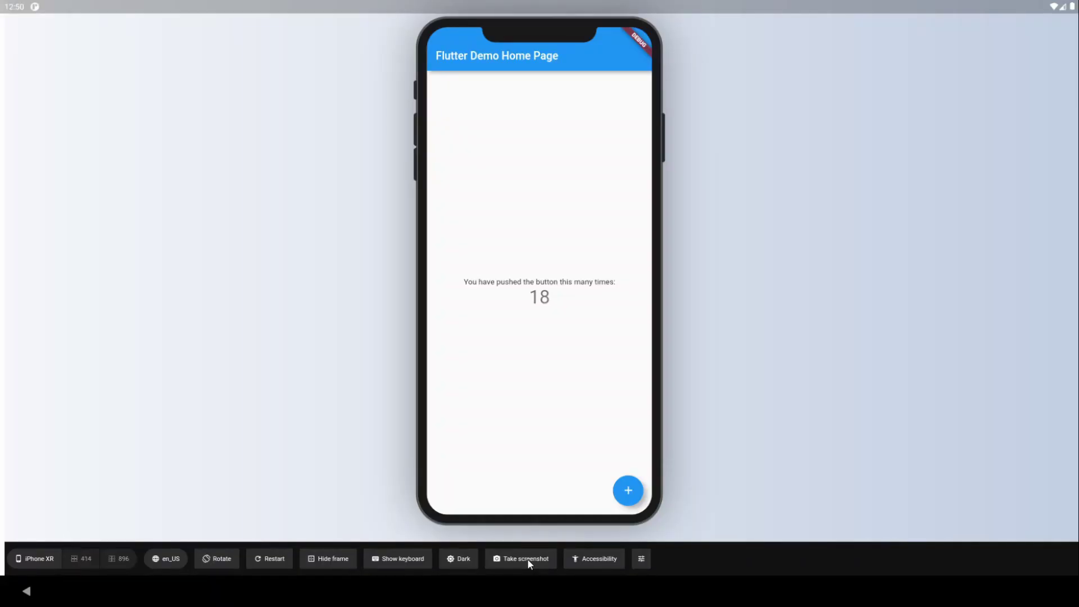
Step: Take a DevicePreview screenshot of the counter app showing 18
left_click(527, 558)
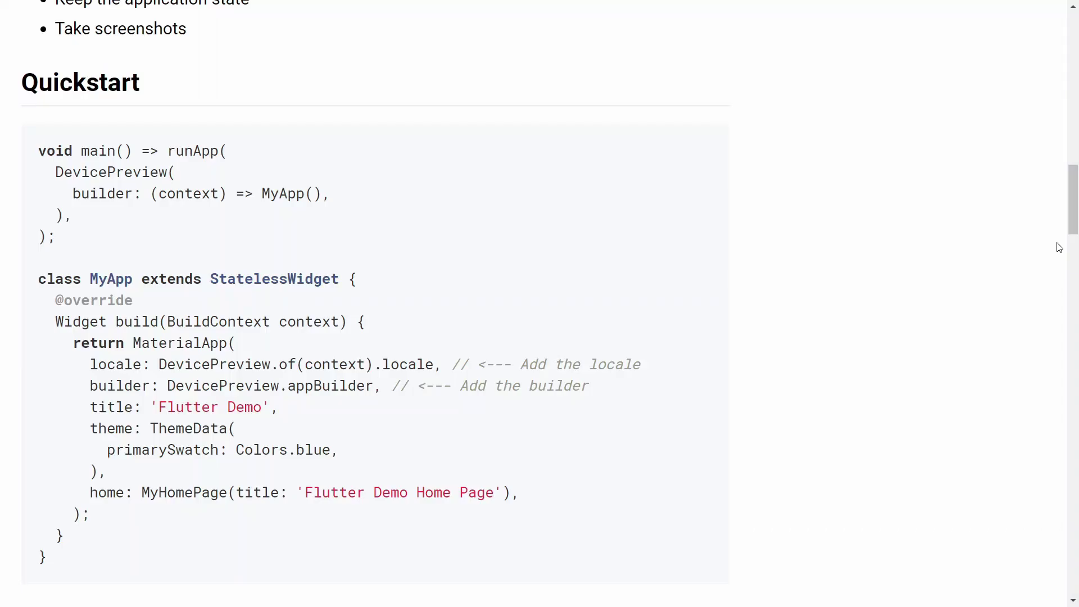
scroll(1055, 245, "down", 6)
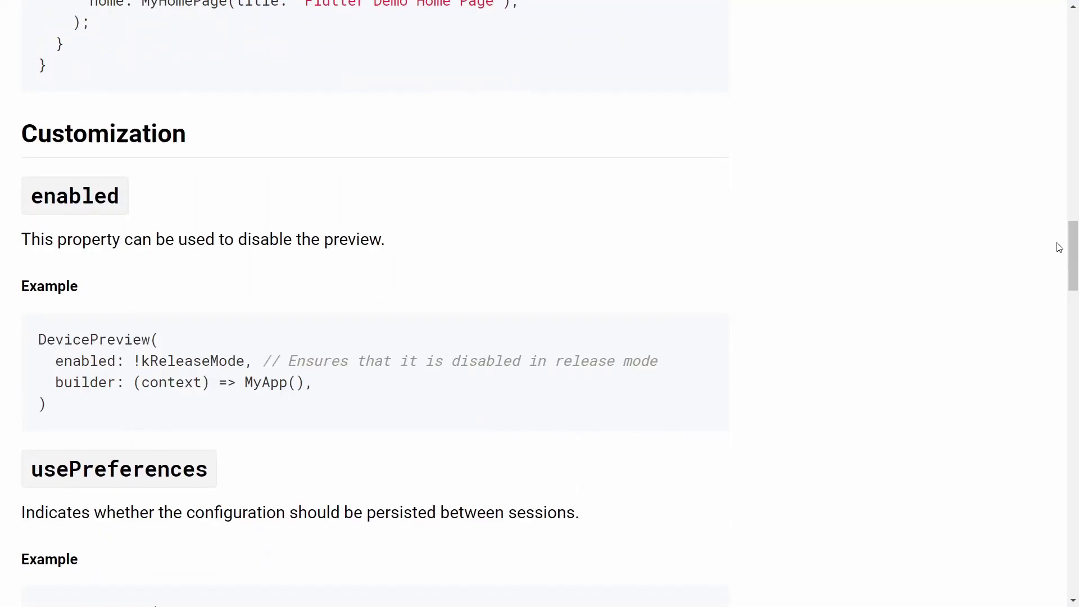
scroll(1059, 248, "down", 2)
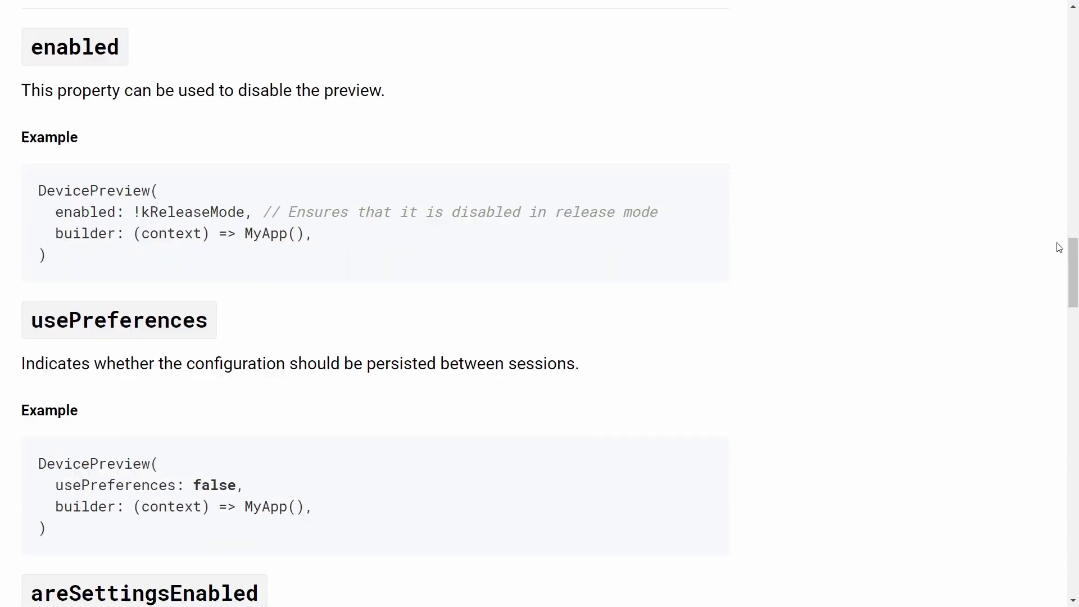
scroll(1060, 247, "down", 2)
scroll(1059, 247, "down", 3)
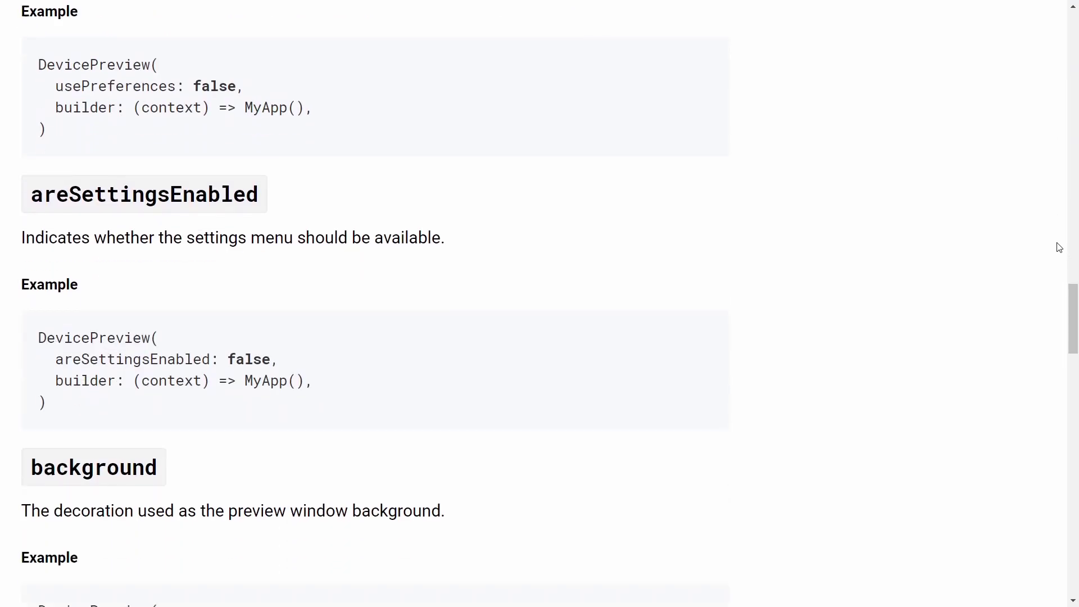
scroll(1059, 247, "down", 10)
scroll(1060, 250, "down", 2)
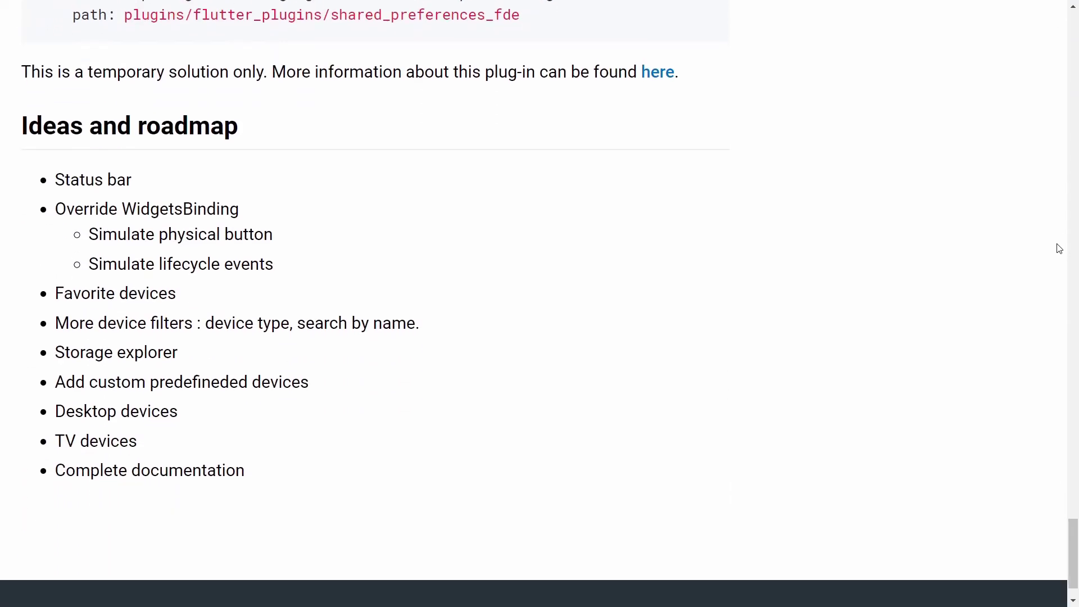